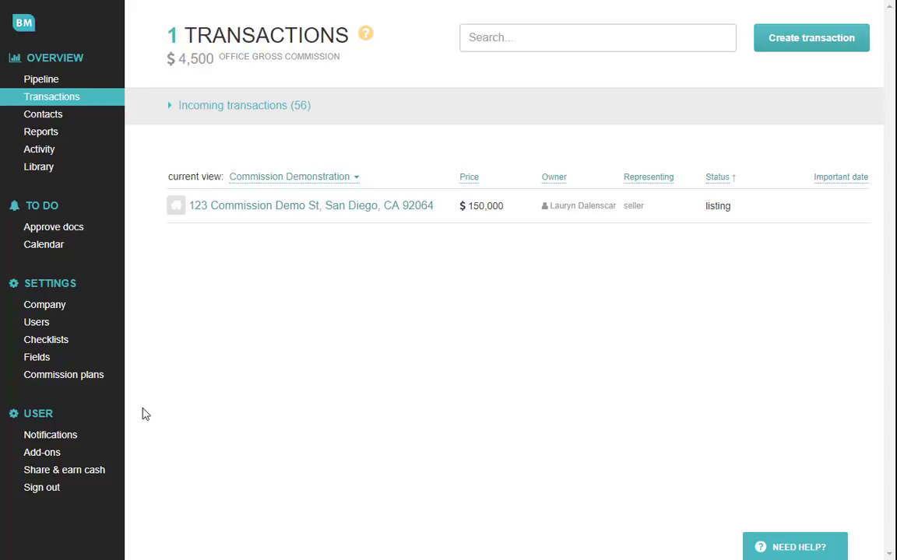
Review the company's list of teams and the team assignment on the third listed user's profile.
{"action": "left_click", "coordinate": [48, 366]}
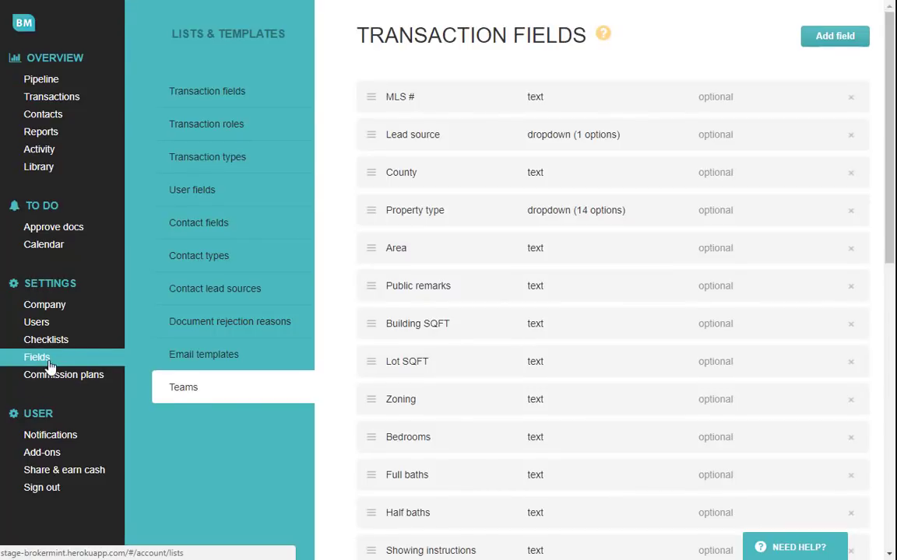
{"action": "left_click", "coordinate": [193, 391]}
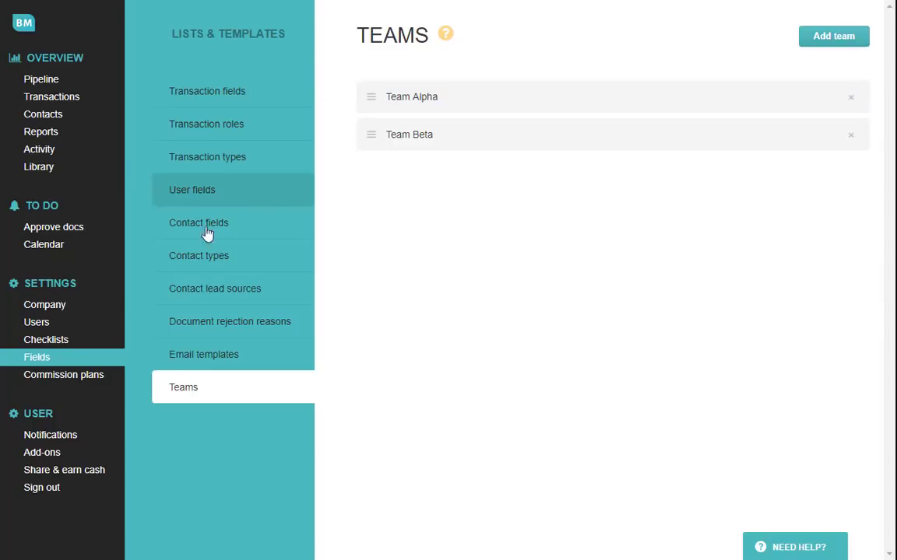
{"action": "left_click", "coordinate": [34, 330]}
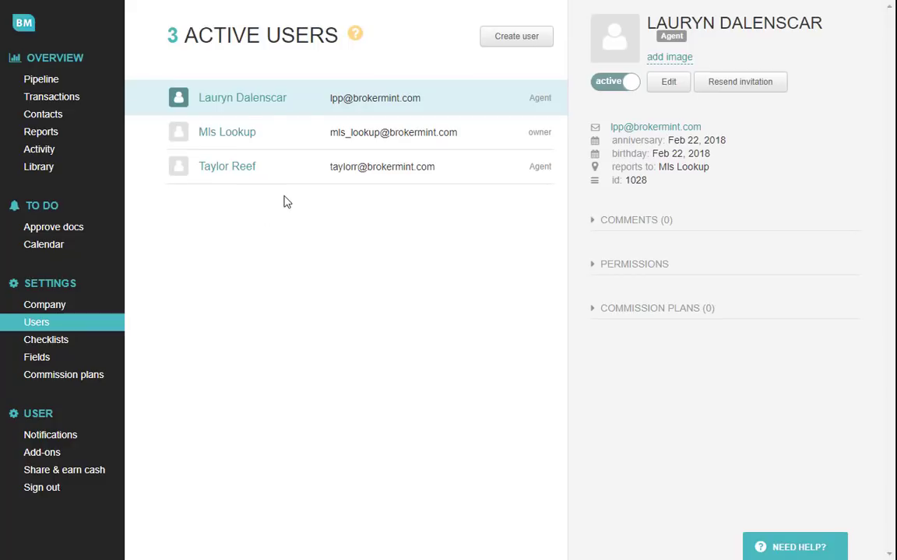
{"action": "left_click", "coordinate": [300, 174]}
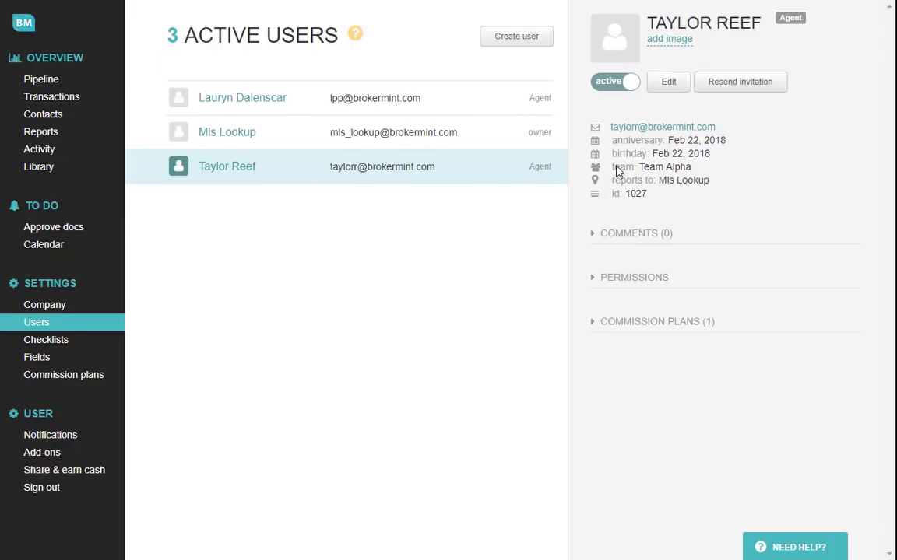
Assign the first listed agent to Team Alpha and save the user profile.
{"action": "left_click", "coordinate": [372, 113]}
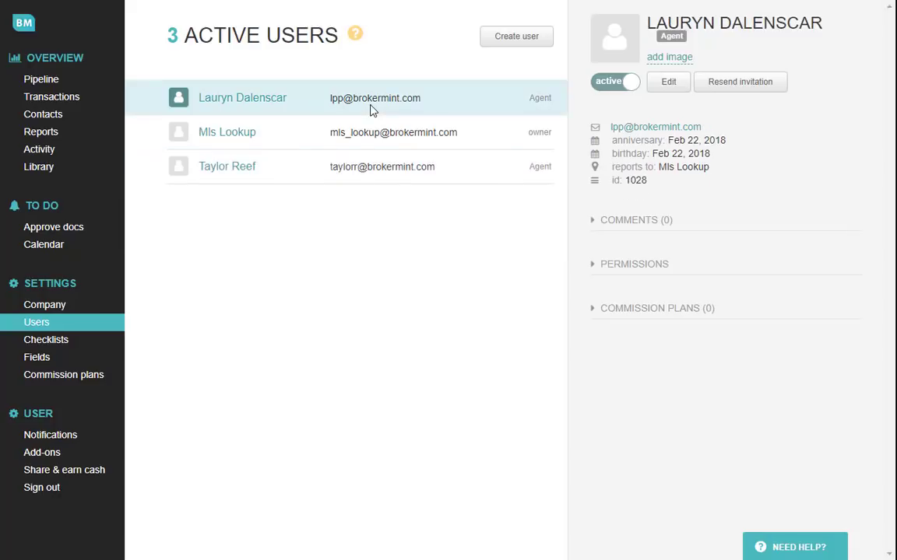
{"action": "left_click", "coordinate": [668, 84]}
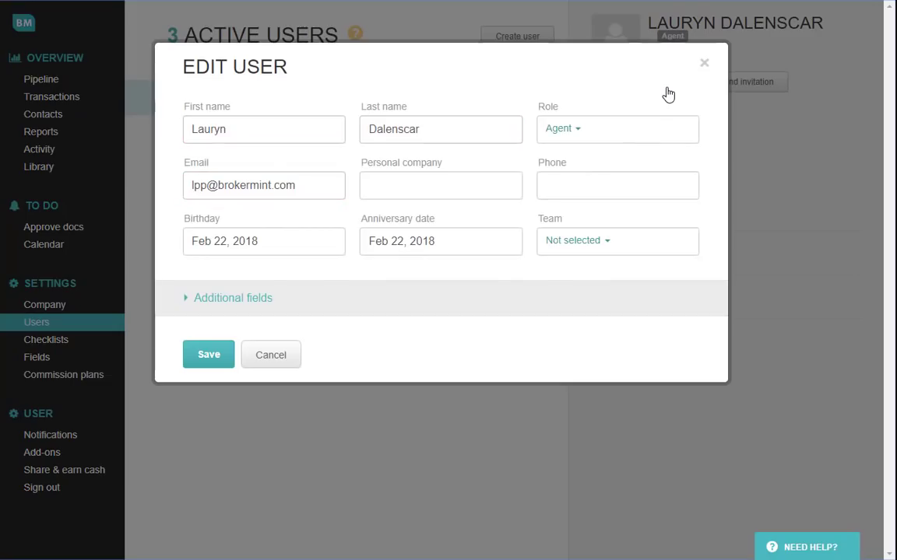
{"action": "left_click", "coordinate": [582, 241]}
{"action": "left_click", "coordinate": [580, 284]}
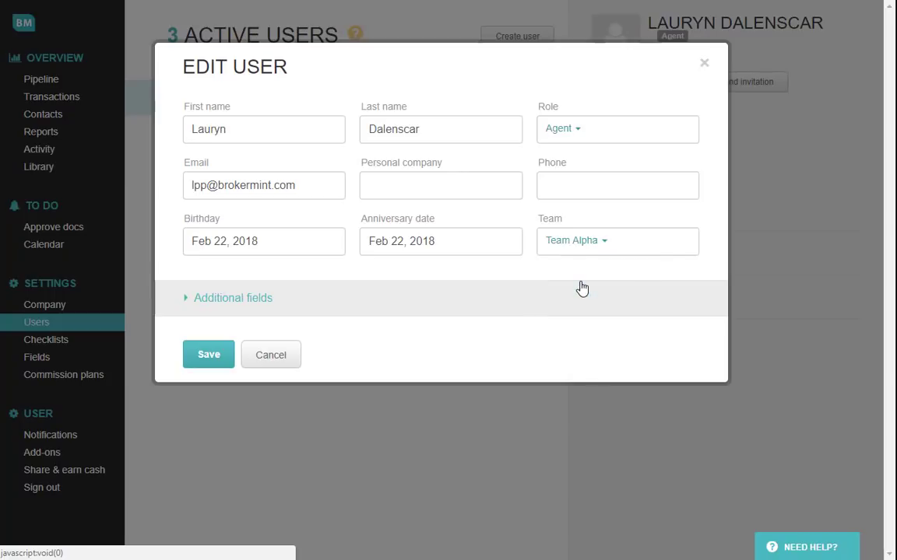
{"action": "left_click", "coordinate": [209, 355]}
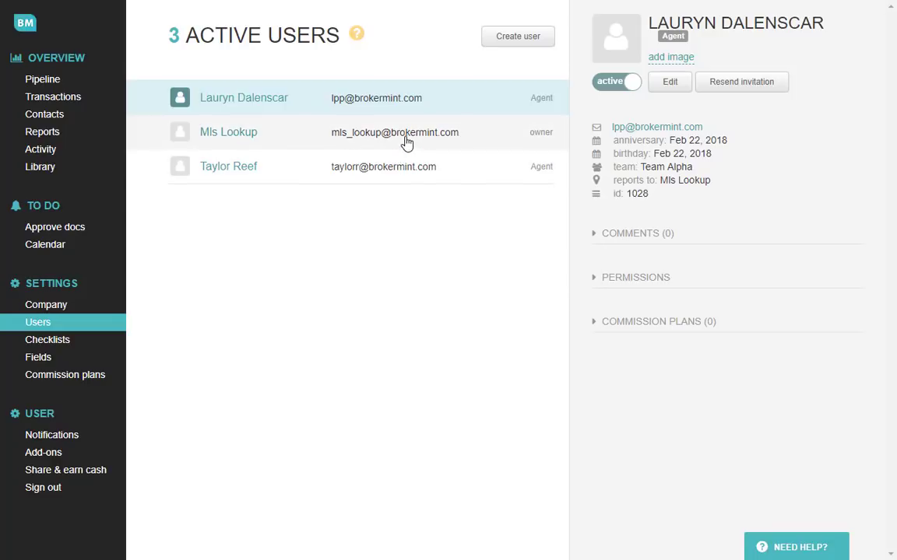
Set the sliding-scale split of Team Plan #1 to be accrued by "team: agent's team" and save it.
{"action": "left_click", "coordinate": [70, 380]}
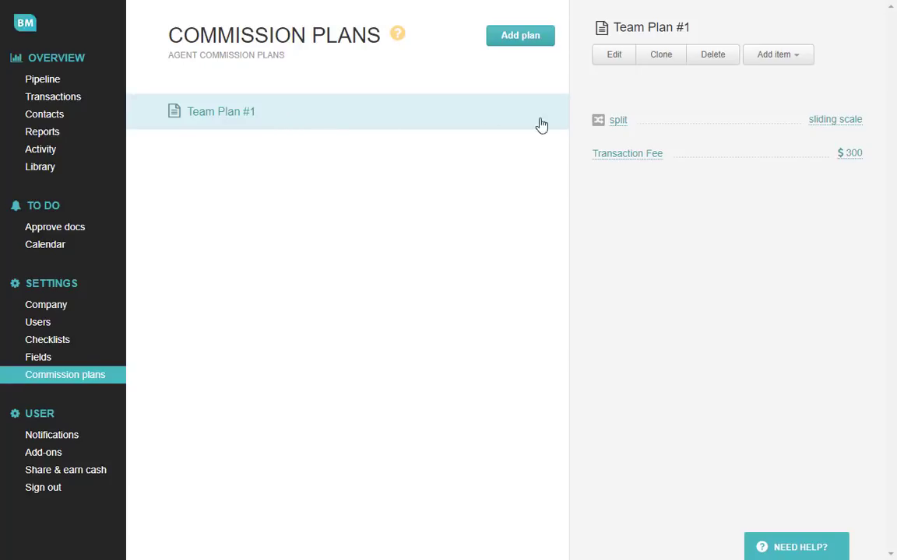
{"action": "left_click", "coordinate": [643, 122]}
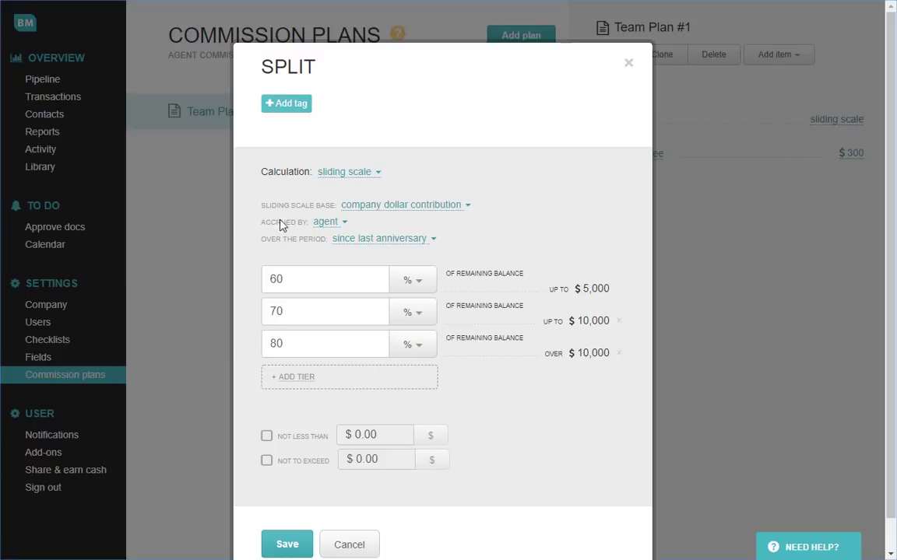
{"action": "left_click", "coordinate": [330, 225]}
{"action": "left_click", "coordinate": [340, 260]}
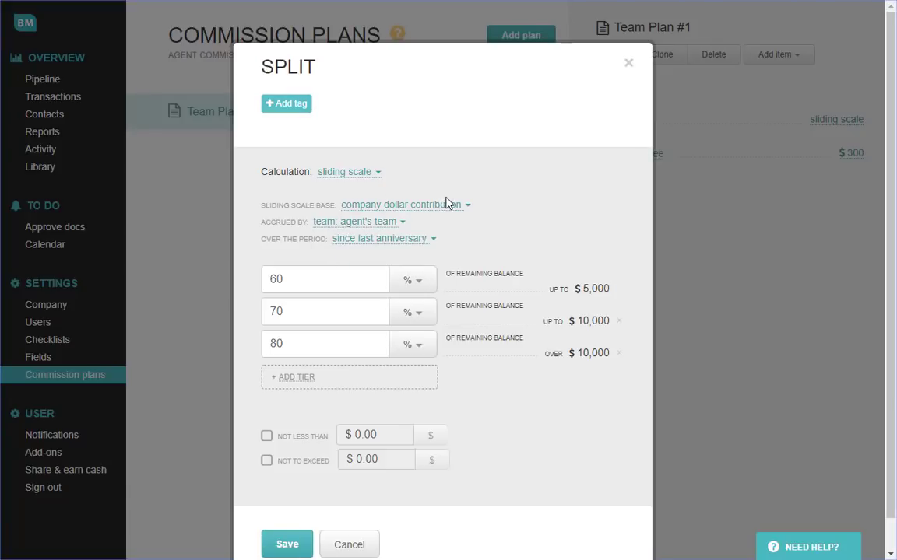
{"action": "left_click", "coordinate": [403, 239]}
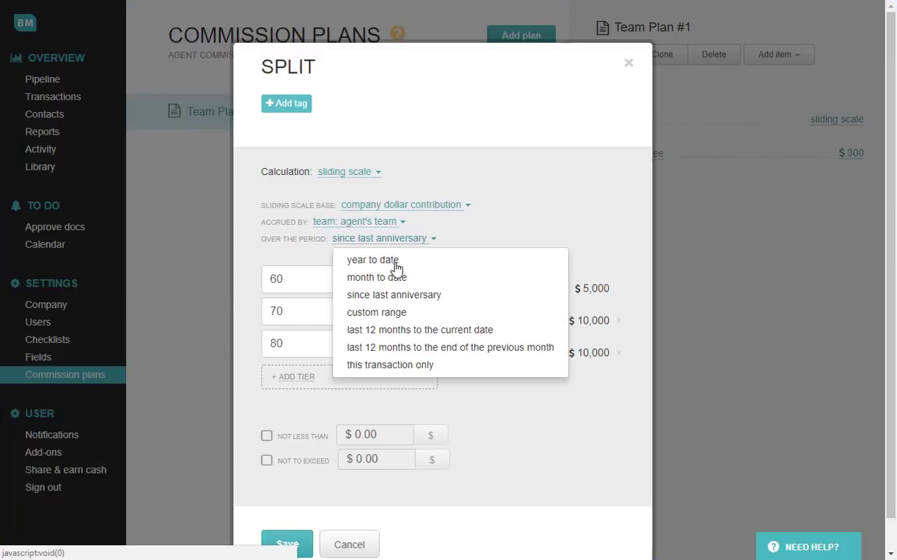
{"action": "left_click", "coordinate": [566, 217]}
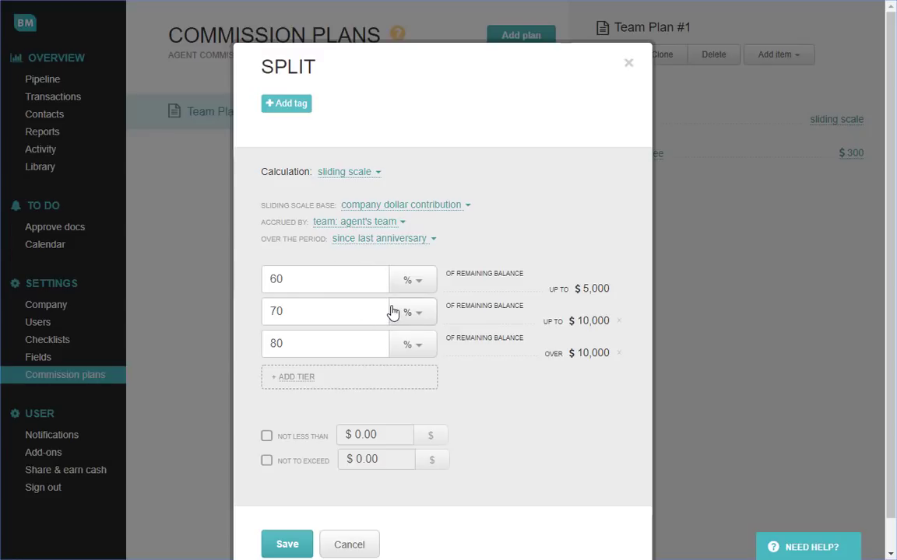
{"action": "left_click", "coordinate": [296, 548]}
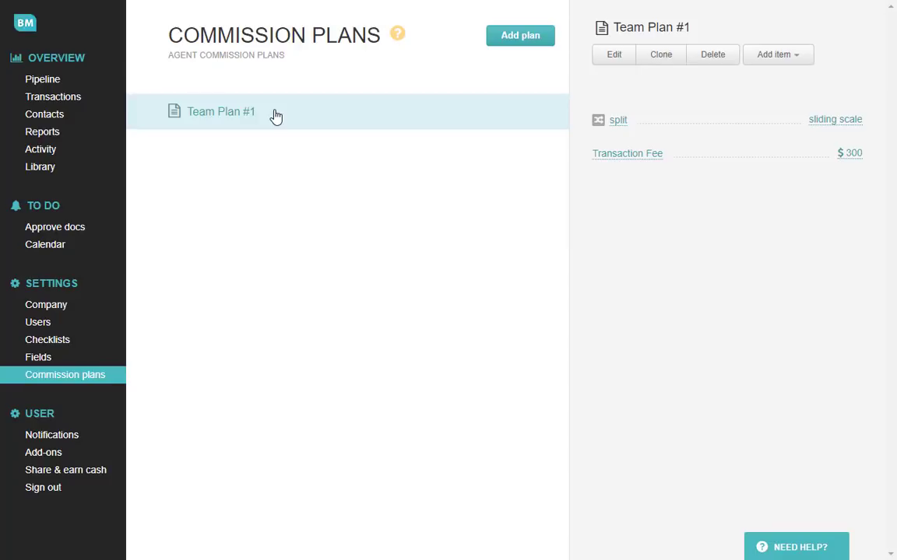
Check which commission plans are assigned to the third listed user.
{"action": "left_click", "coordinate": [38, 323]}
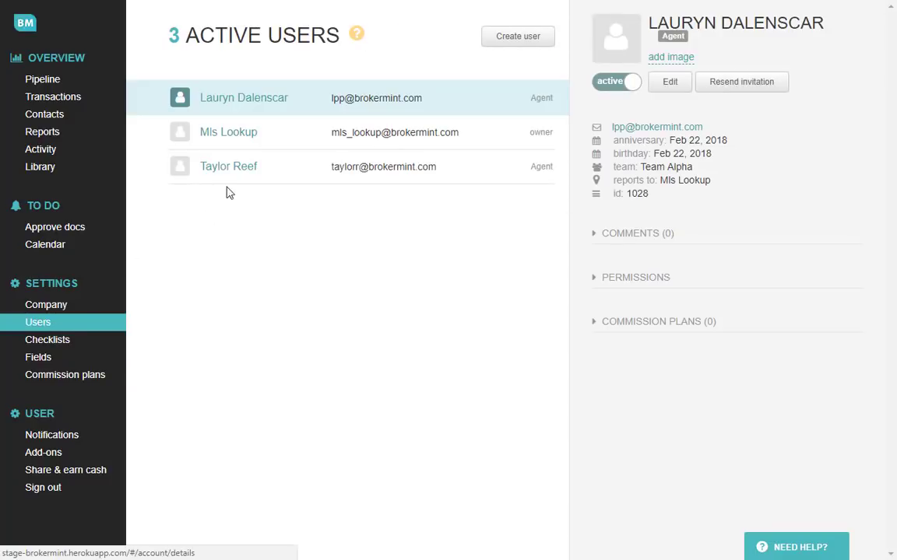
{"action": "left_click", "coordinate": [244, 176]}
{"action": "left_click", "coordinate": [607, 324]}
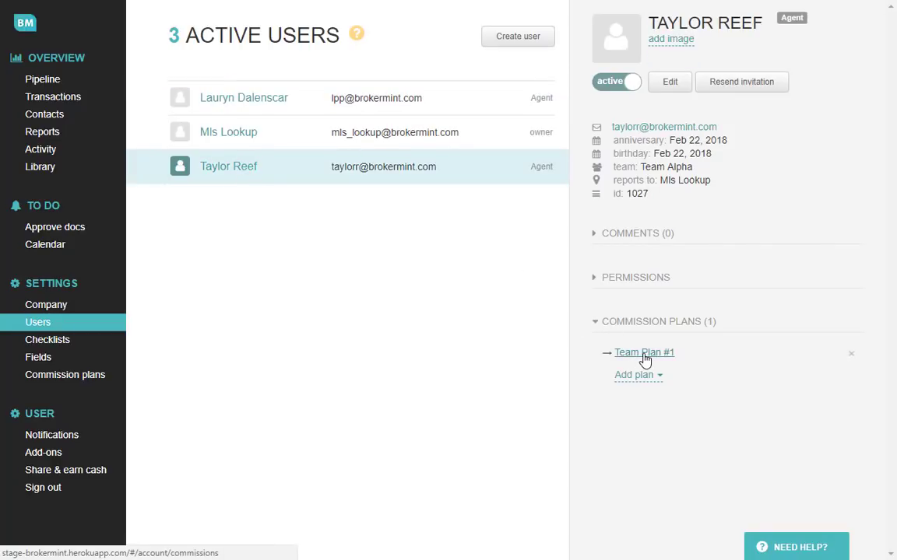
Add Team Plan #1 to the first listed agent's commission plans.
{"action": "left_click", "coordinate": [335, 101]}
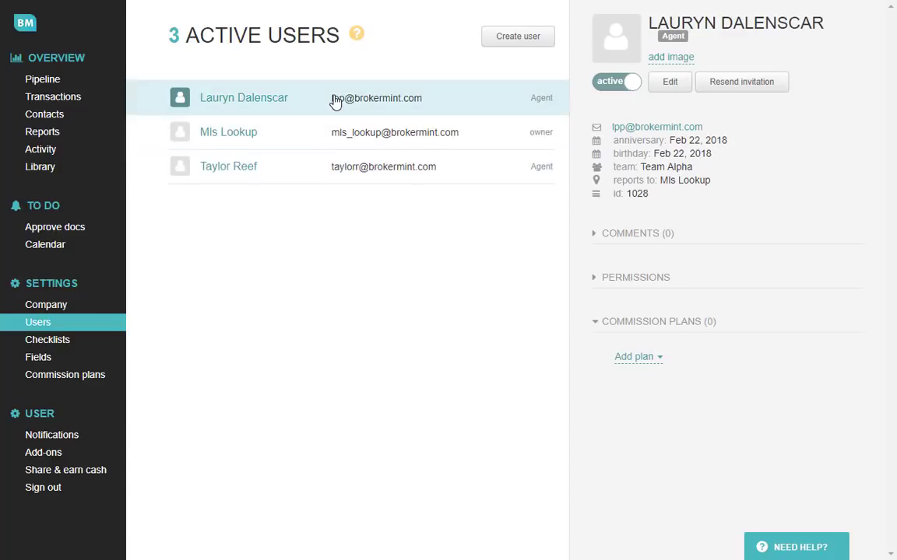
{"action": "left_click", "coordinate": [640, 358]}
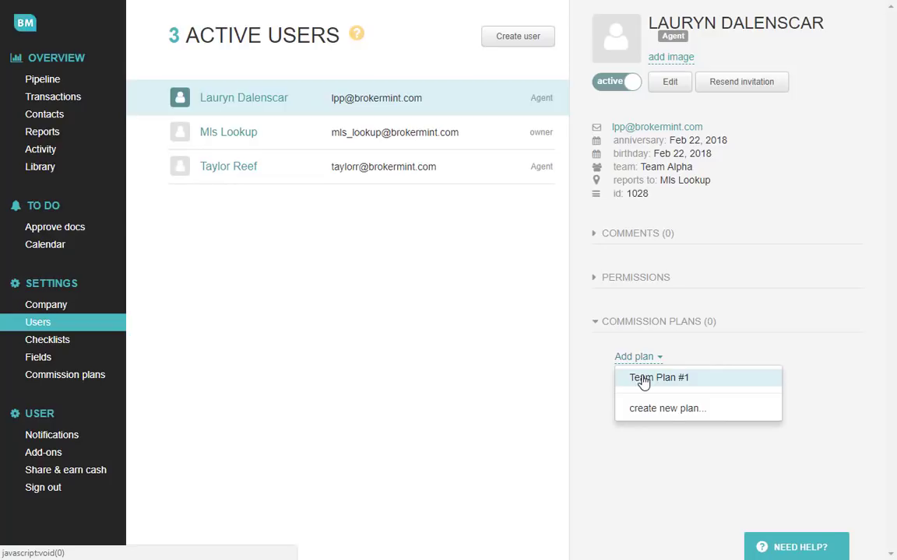
{"action": "left_click", "coordinate": [643, 378]}
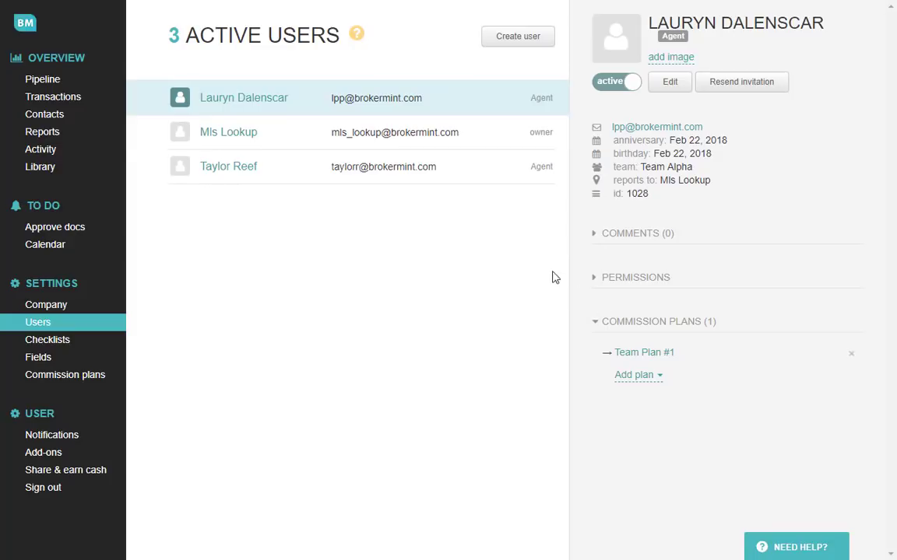
Examine the split settings of both listing-side agents in the commissions of the San Diego transaction.
{"action": "left_click", "coordinate": [73, 104]}
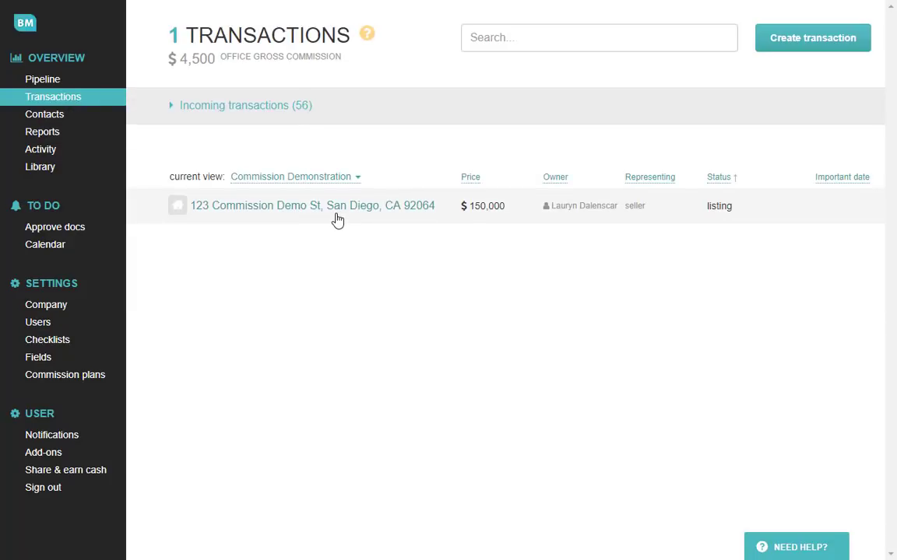
{"action": "left_click", "coordinate": [336, 212]}
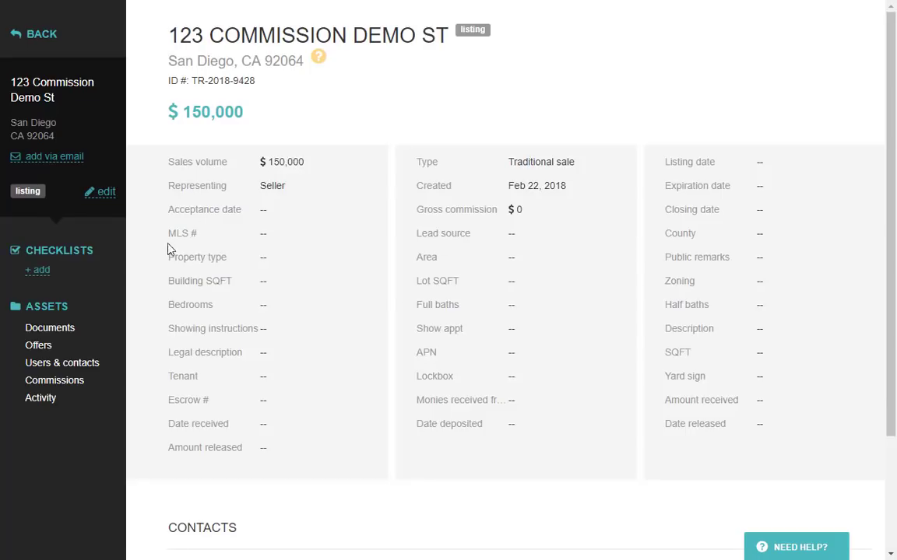
{"action": "left_click", "coordinate": [68, 385]}
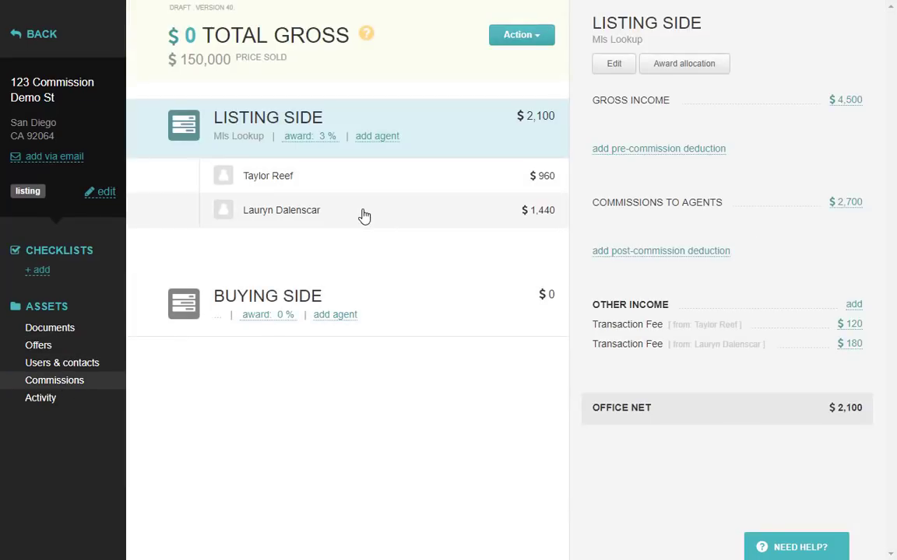
{"action": "left_click", "coordinate": [364, 215]}
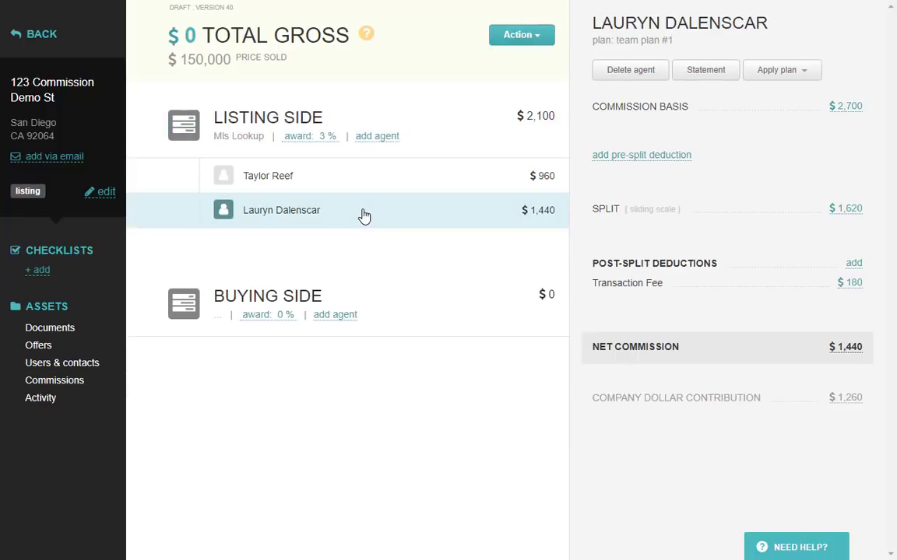
{"action": "left_click", "coordinate": [622, 211]}
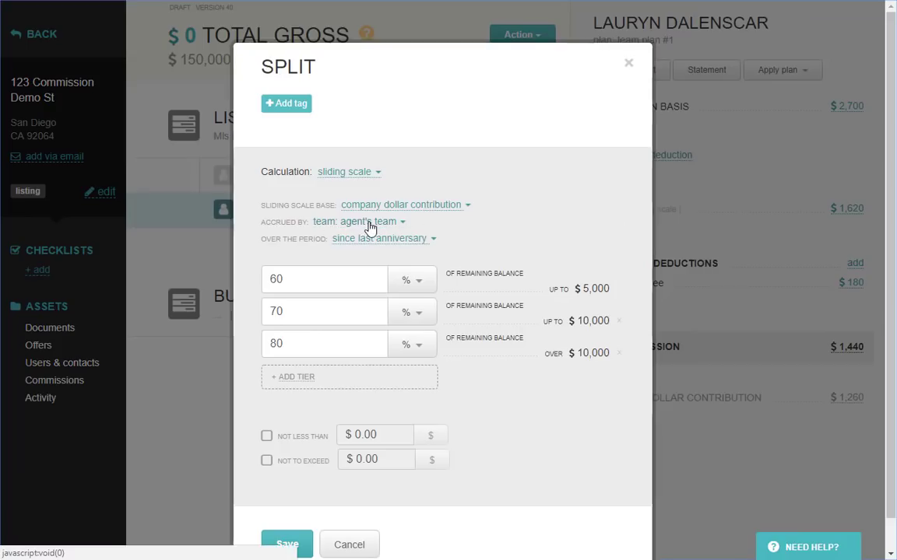
{"action": "left_click", "coordinate": [628, 64]}
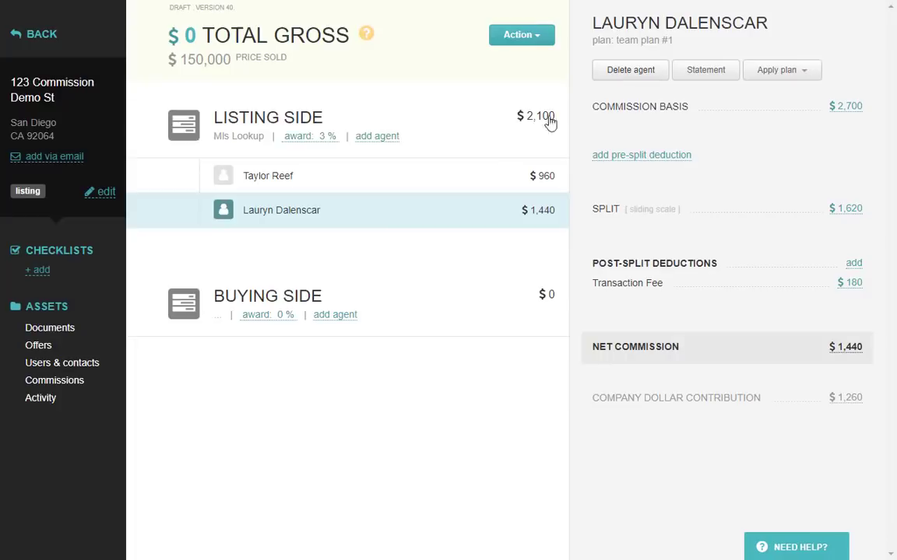
{"action": "left_click", "coordinate": [478, 185]}
{"action": "left_click", "coordinate": [618, 211]}
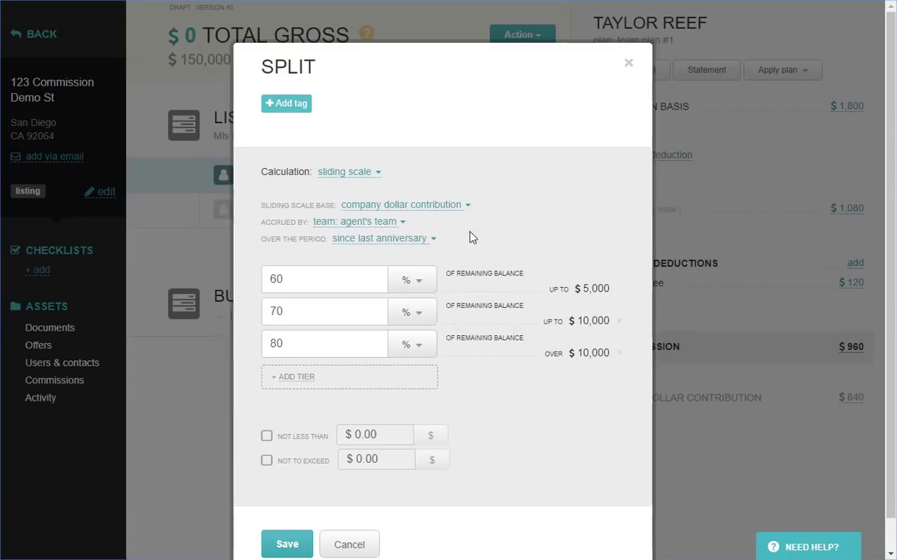
{"action": "left_click", "coordinate": [632, 65]}
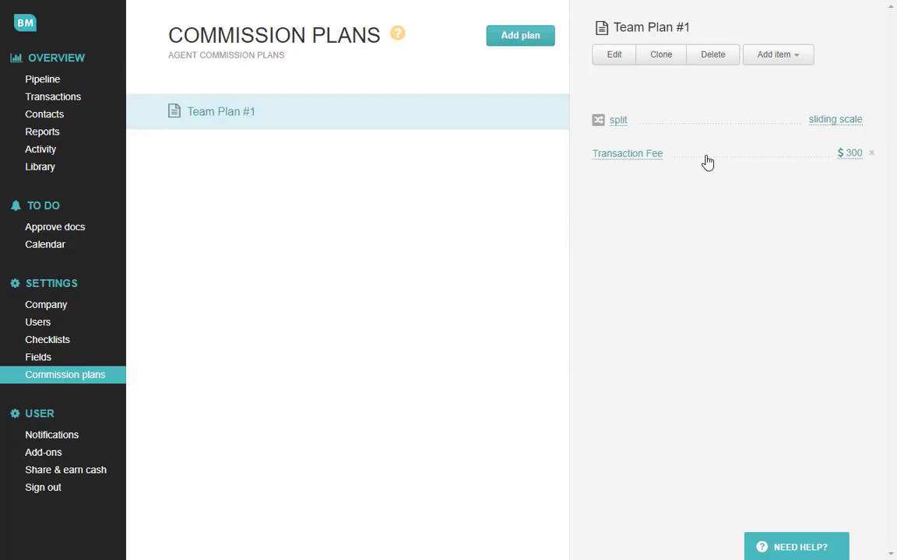
Prorate the Transaction Fee deduction of Team Plan #1 according to award allocation and save it.
{"action": "left_click", "coordinate": [708, 162]}
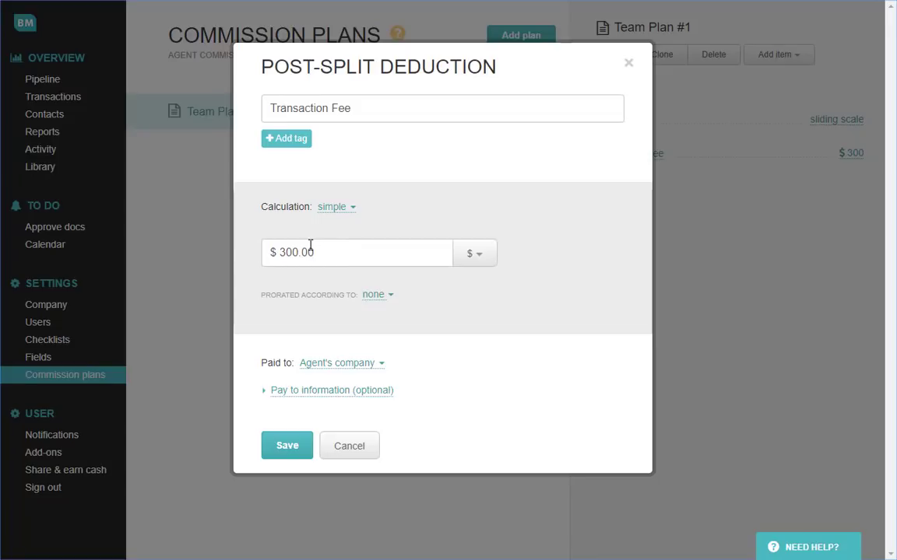
{"action": "left_click", "coordinate": [373, 296]}
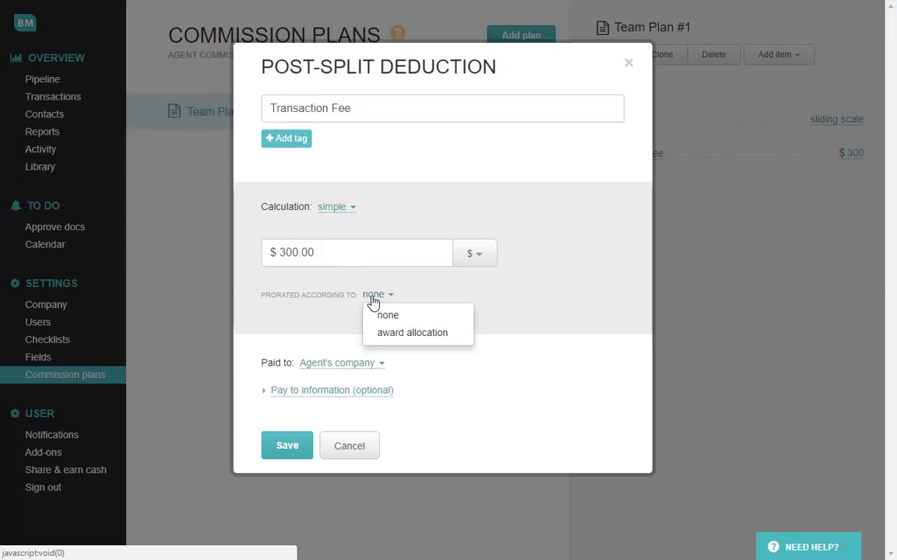
{"action": "left_click", "coordinate": [408, 334]}
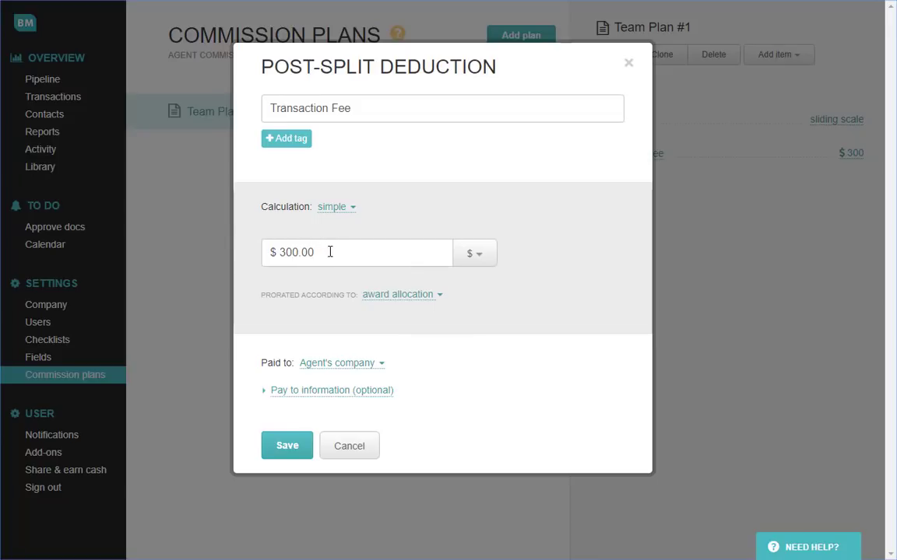
{"action": "left_click", "coordinate": [293, 439]}
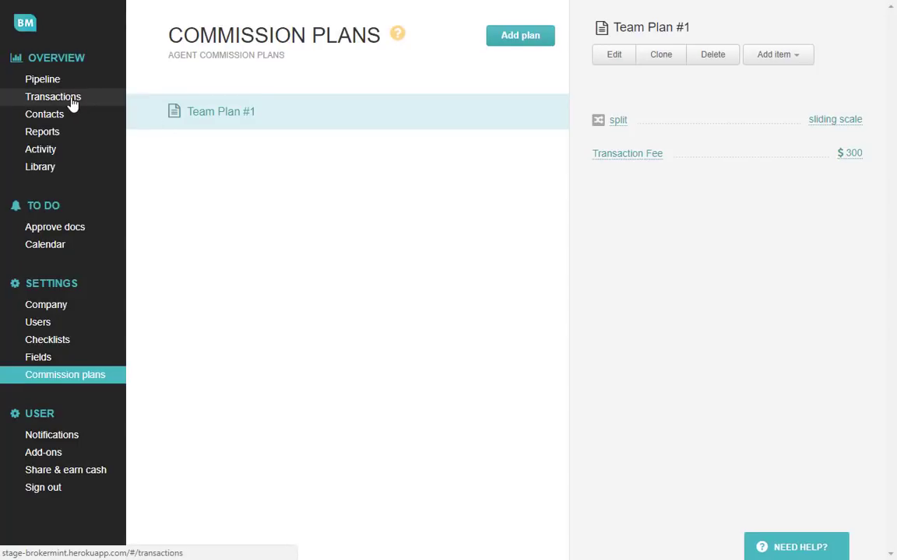
Examine the transaction fee deducted from the first listing-side agent in the San Diego transaction's commissions.
{"action": "left_click", "coordinate": [72, 104]}
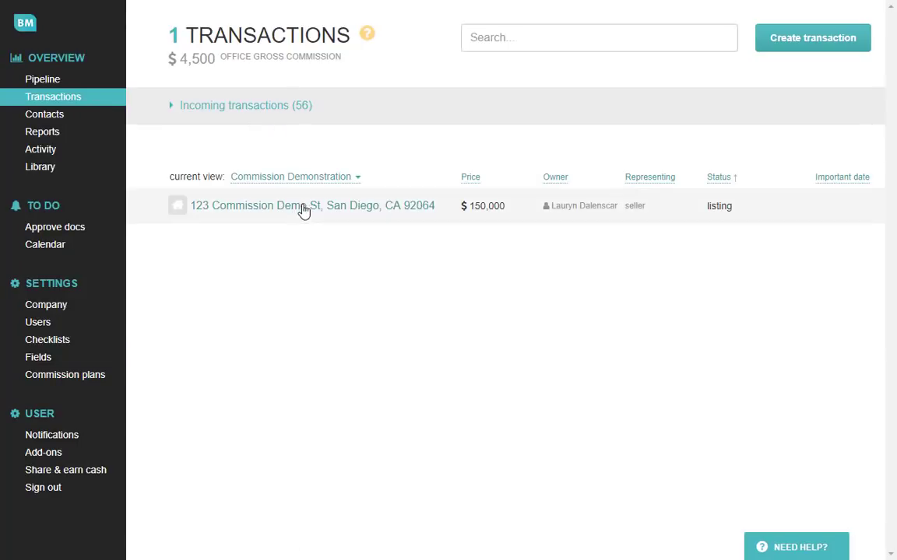
{"action": "left_click", "coordinate": [304, 208]}
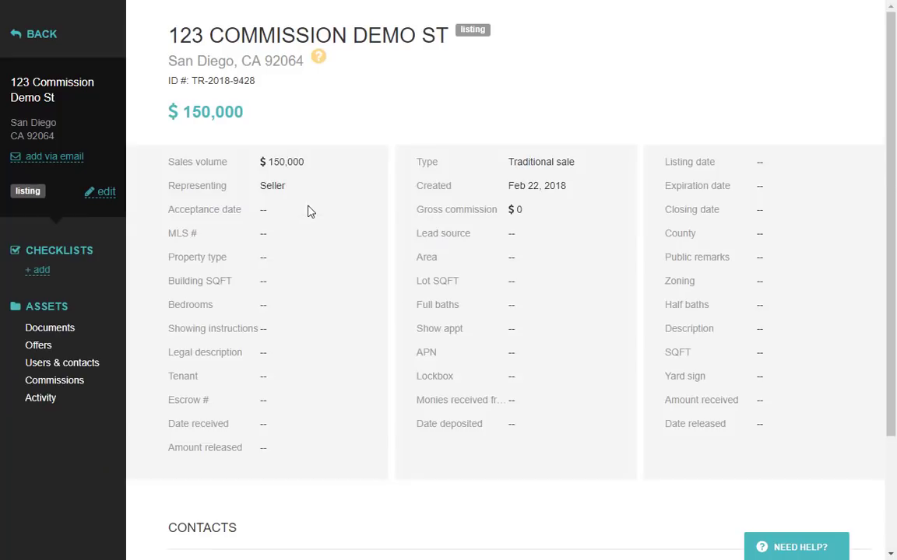
{"action": "left_click", "coordinate": [79, 381]}
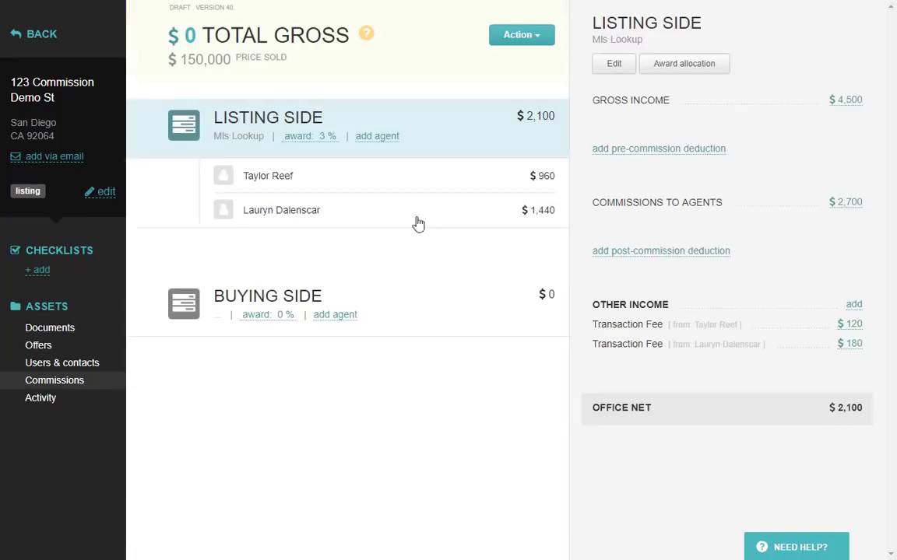
{"action": "left_click", "coordinate": [383, 187]}
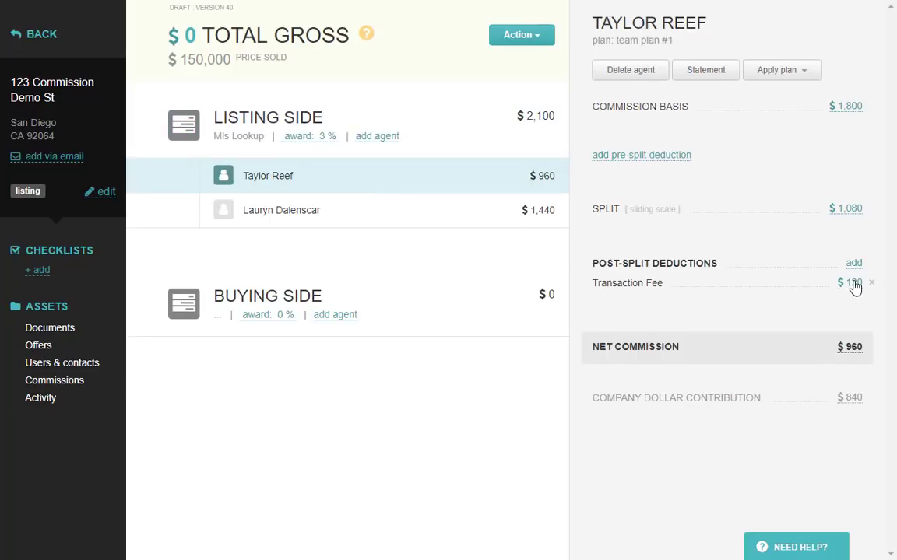
Examine the second listing-side agent's transaction fee and the award allocation between both agents on the listing side.
{"action": "left_click", "coordinate": [535, 212]}
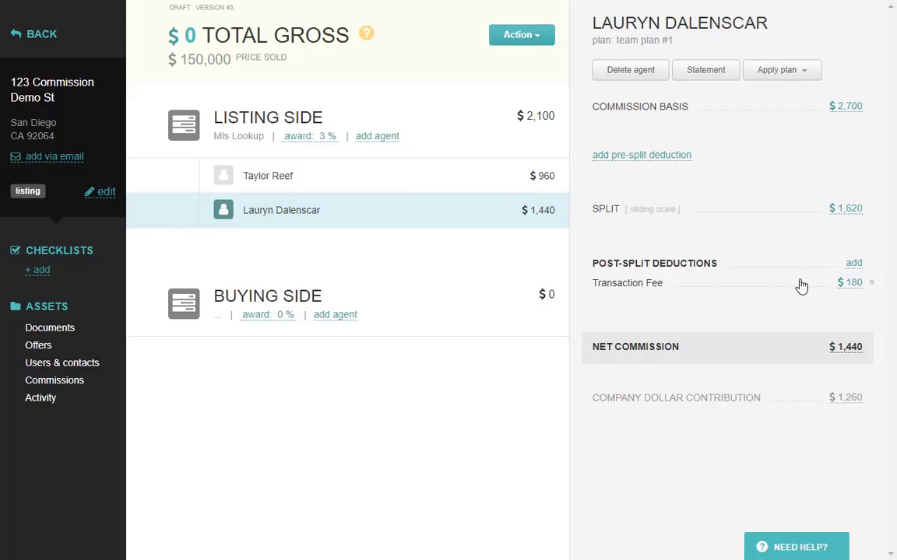
{"action": "left_click", "coordinate": [530, 138]}
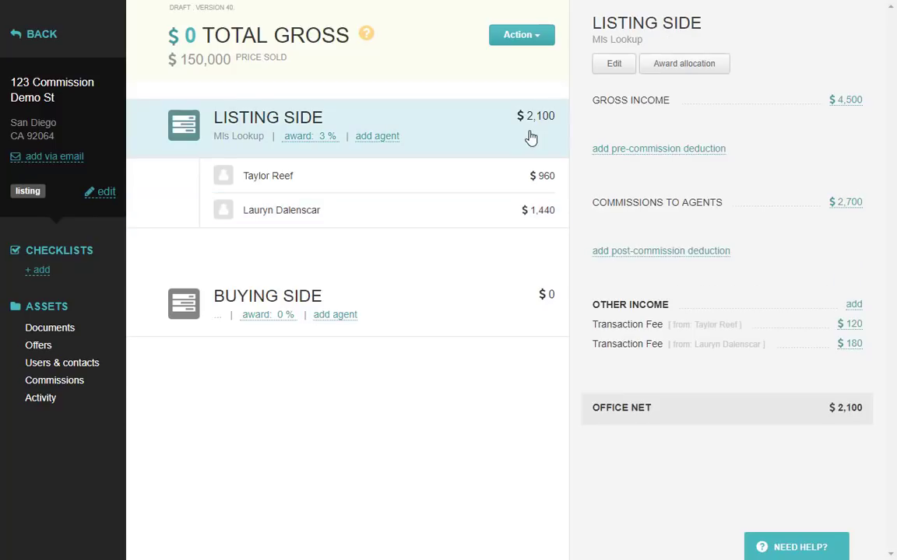
{"action": "left_click", "coordinate": [691, 65]}
{"action": "left_click", "coordinate": [437, 130]}
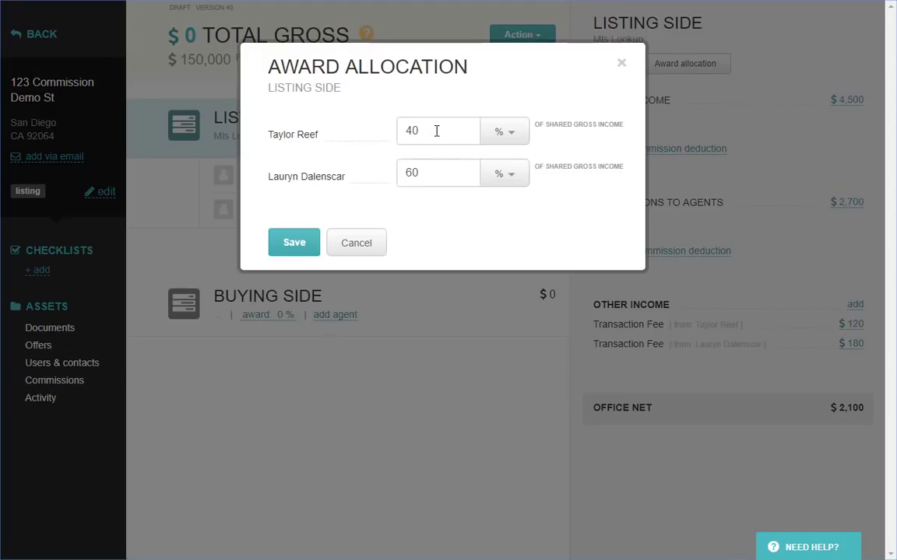
{"action": "left_click", "coordinate": [435, 176]}
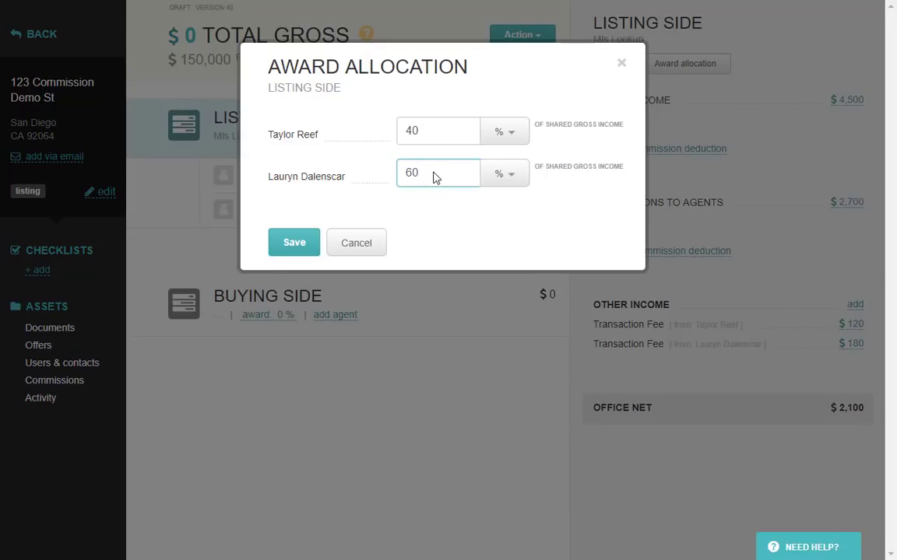
{"action": "left_click", "coordinate": [622, 69]}
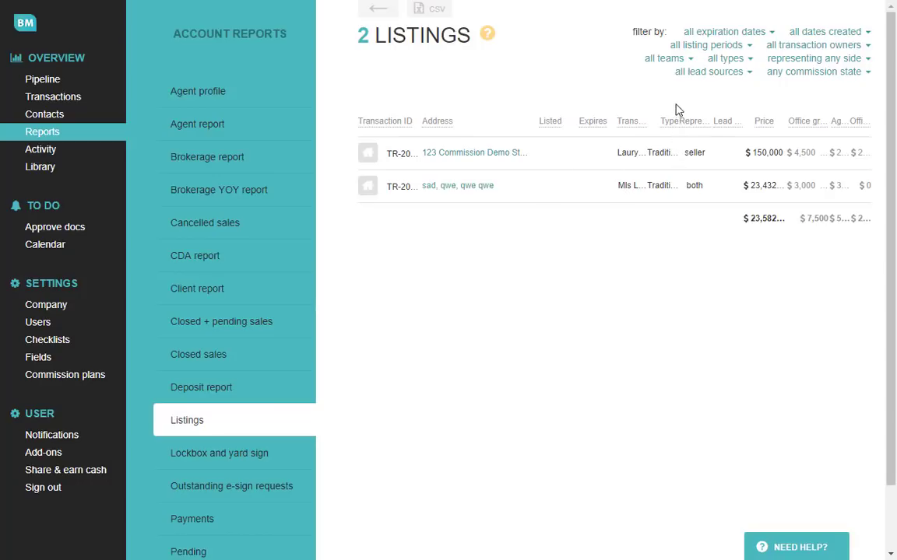
Filter the Listings report by Team Alpha and check the report at full width before restoring the report list.
{"action": "left_click", "coordinate": [674, 63]}
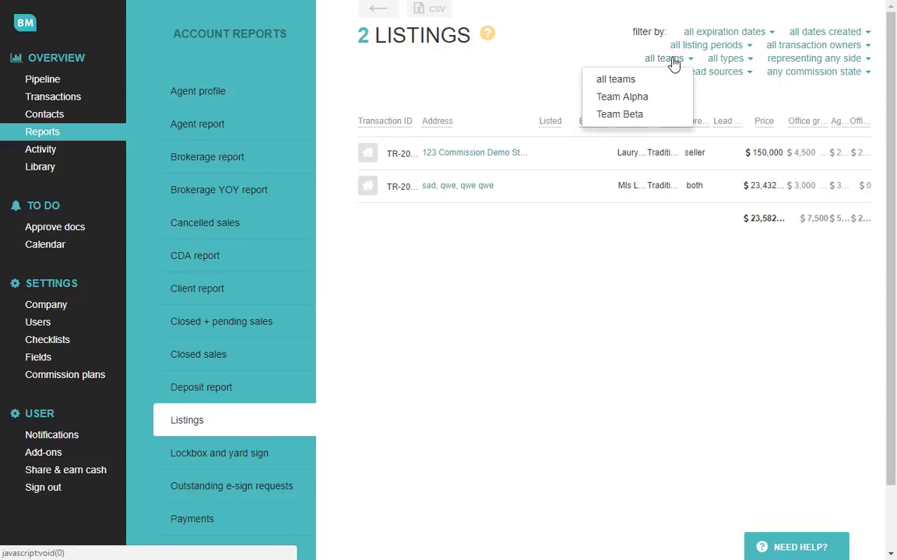
{"action": "left_click", "coordinate": [654, 98]}
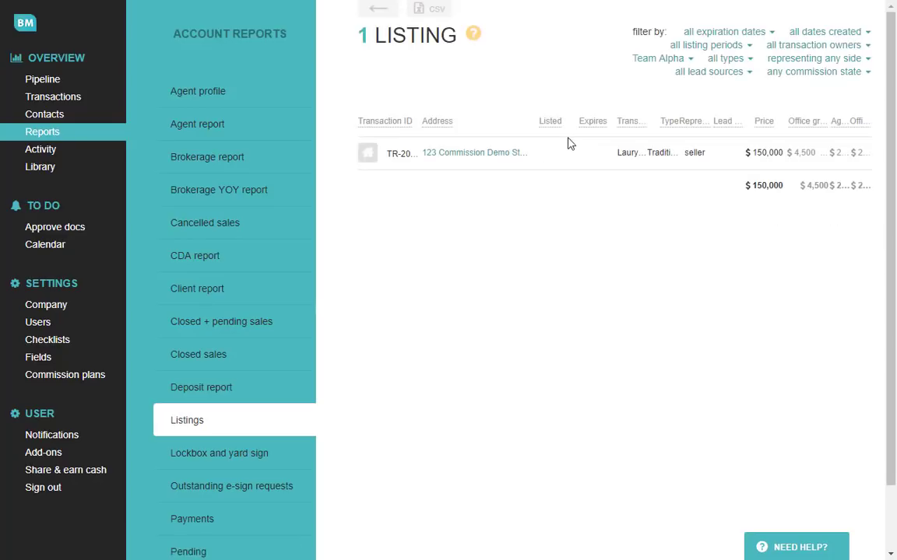
{"action": "left_click", "coordinate": [376, 11]}
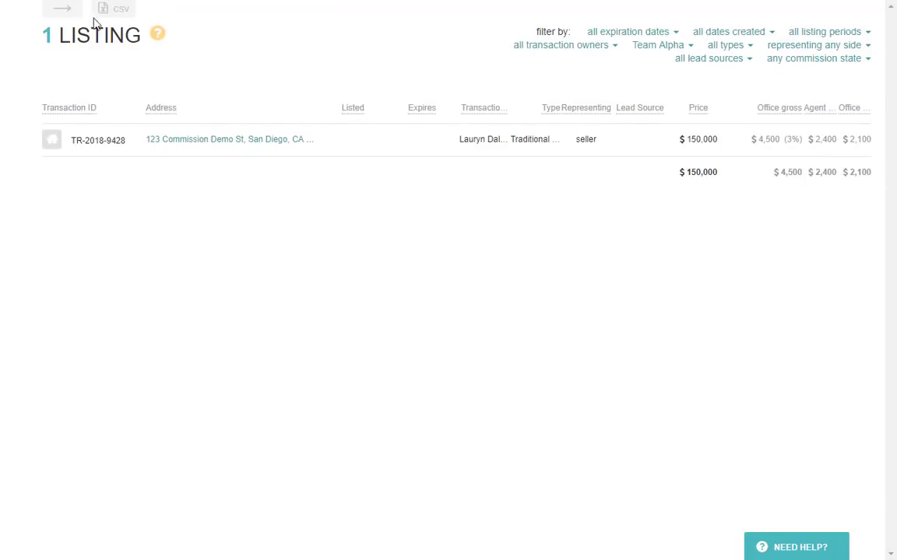
{"action": "left_click", "coordinate": [63, 9]}
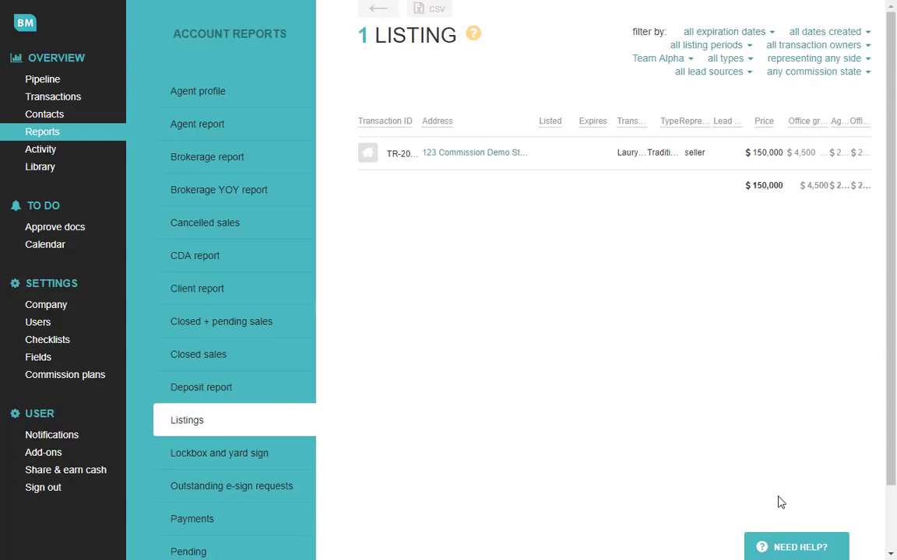
Show the available help and support options.
{"action": "left_click", "coordinate": [797, 550]}
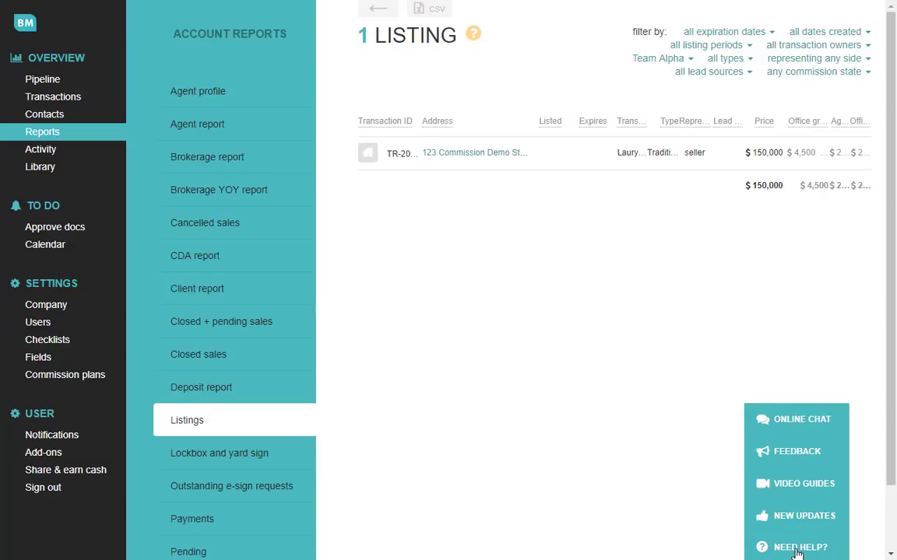